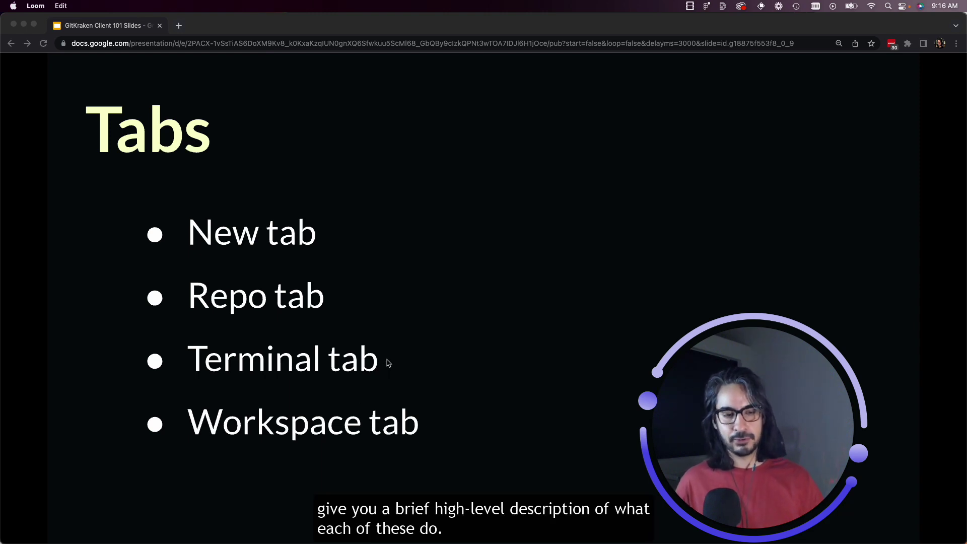
Step: Switch from the presentation slides to GitKraken Client with Ctrl+Left
key("ctrl+Left")
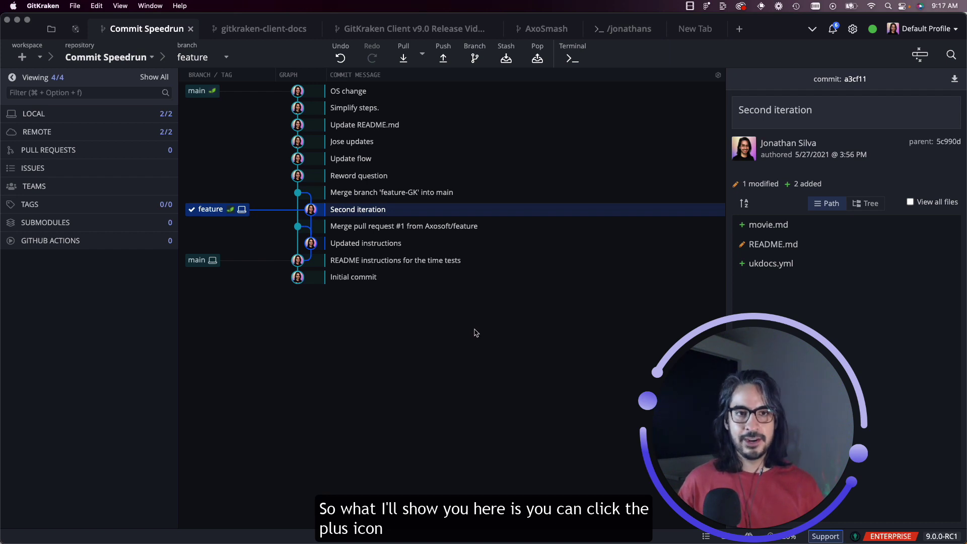
left_click(740, 29)
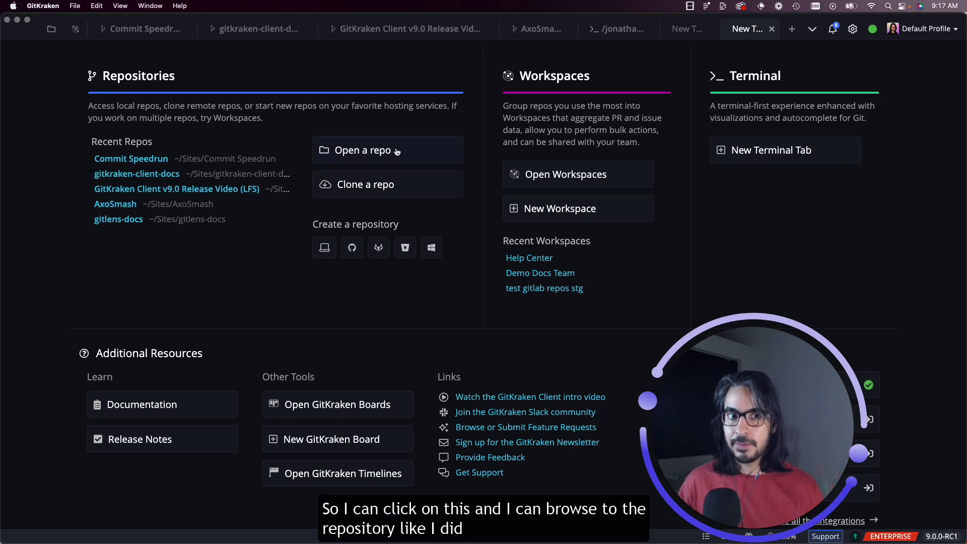
left_click(380, 151)
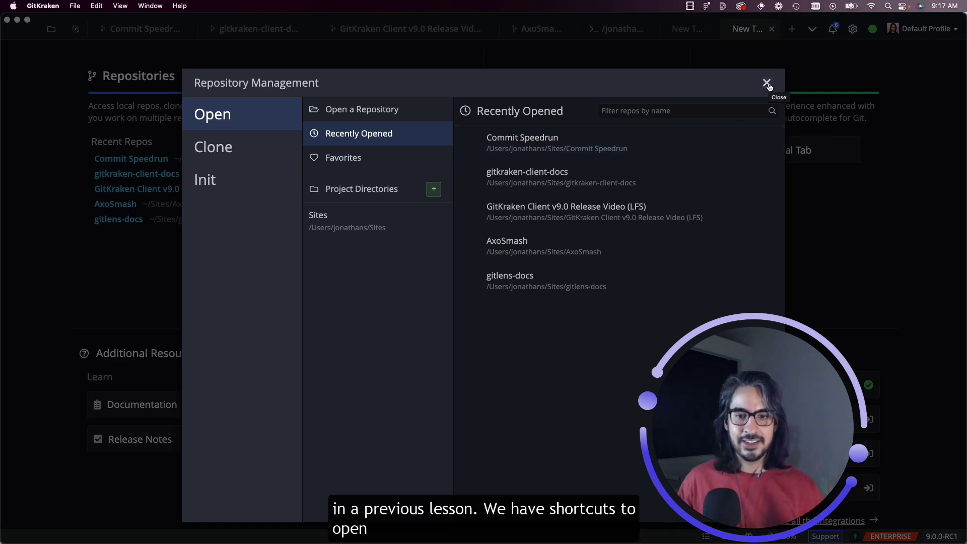
left_click(769, 84)
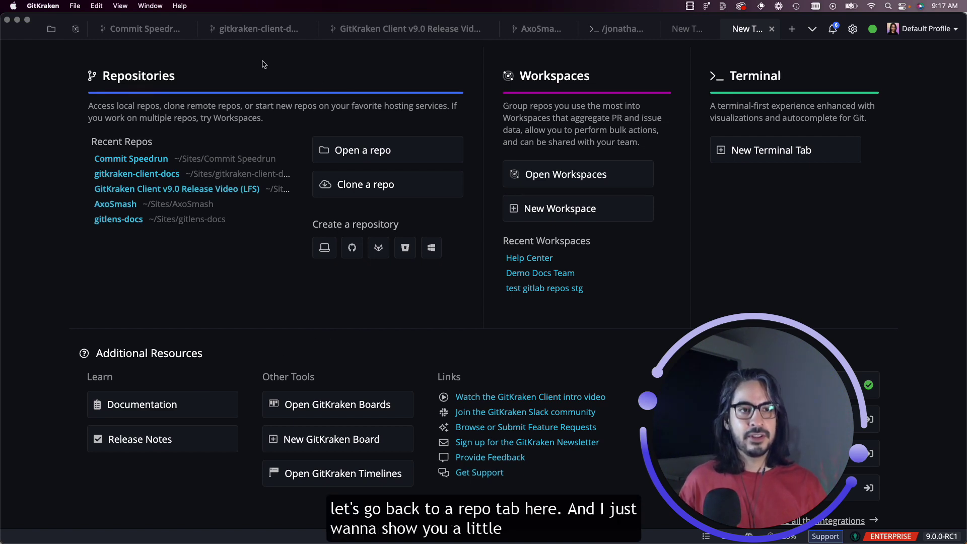
Step: Cycle through the gitkraken-client-docs, Commit Speedrun and Release Video tabs, ending on gitkraken-client-docs
left_click(229, 34)
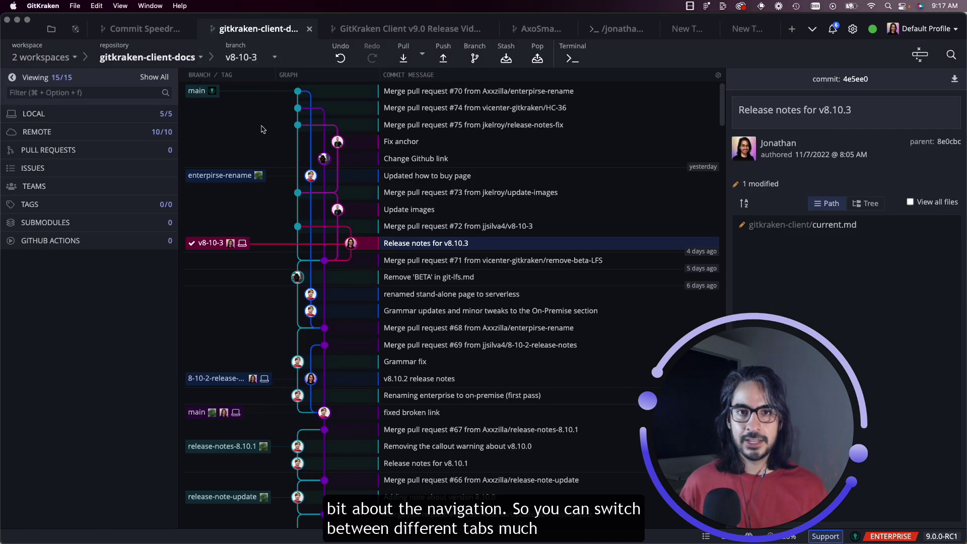
left_click(143, 28)
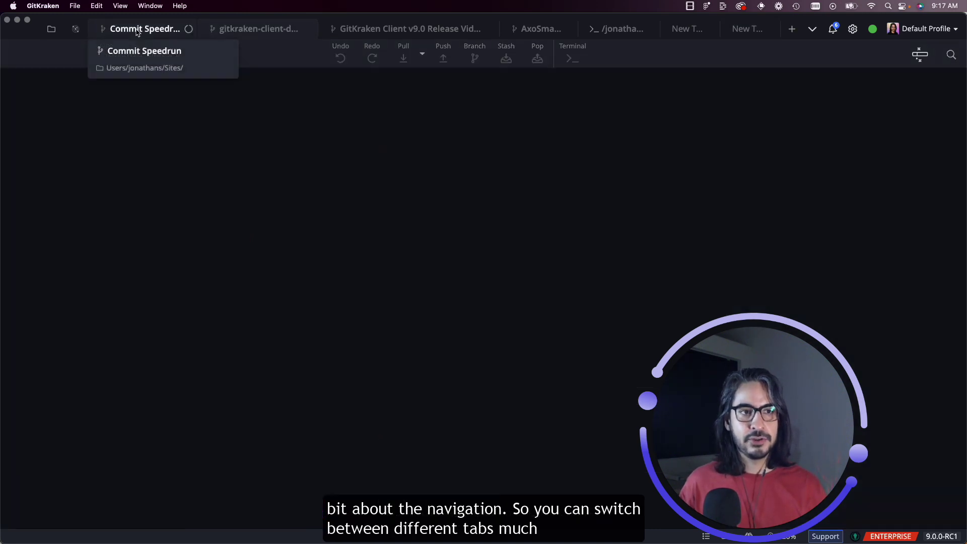
left_click(240, 32)
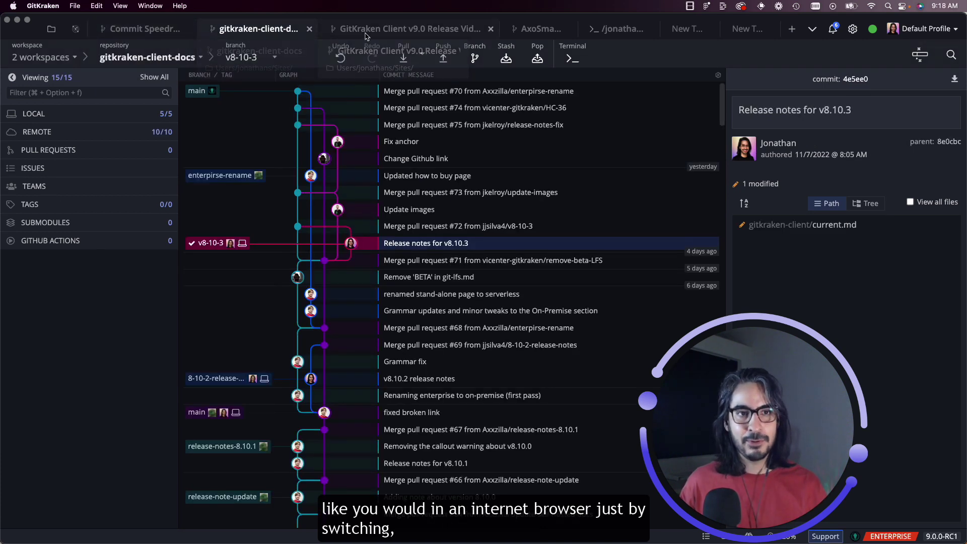
left_click(394, 28)
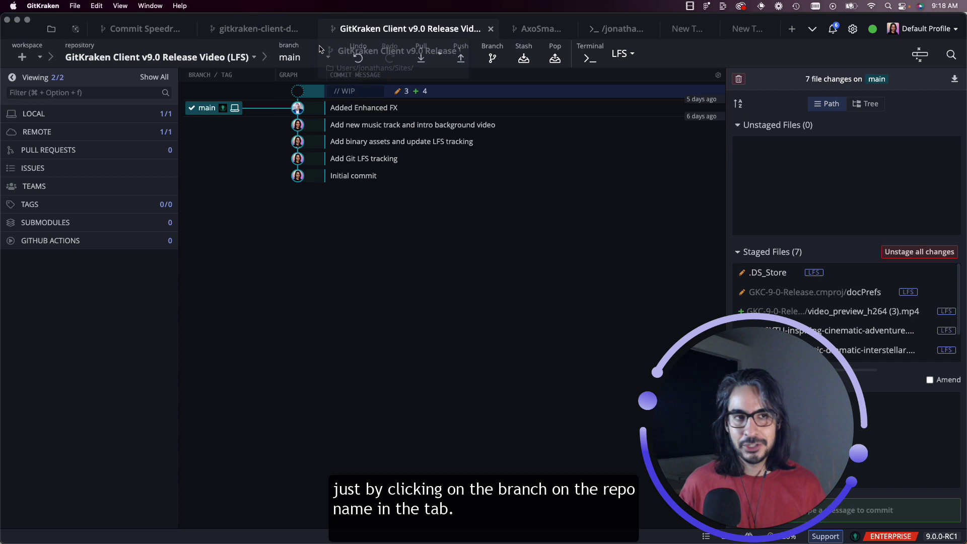
left_click(265, 29)
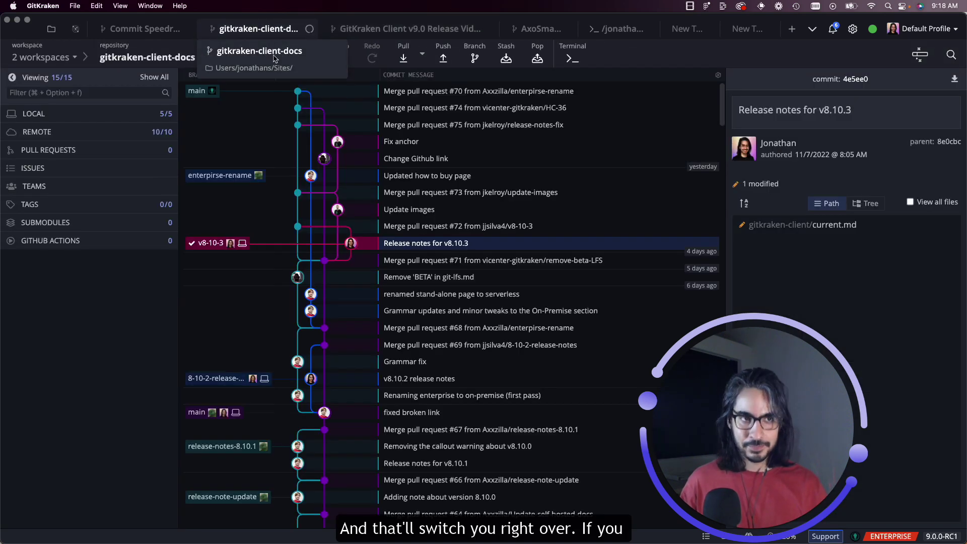
Step: Alias the gitkraken-client-docs repository as 'GK Docs' from its tab menu
right_click(260, 32)
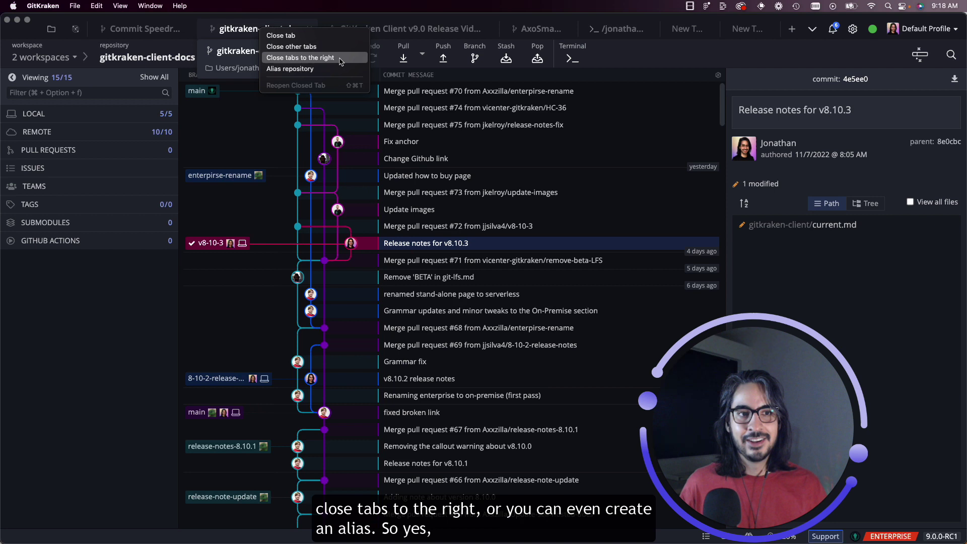
left_click(317, 70)
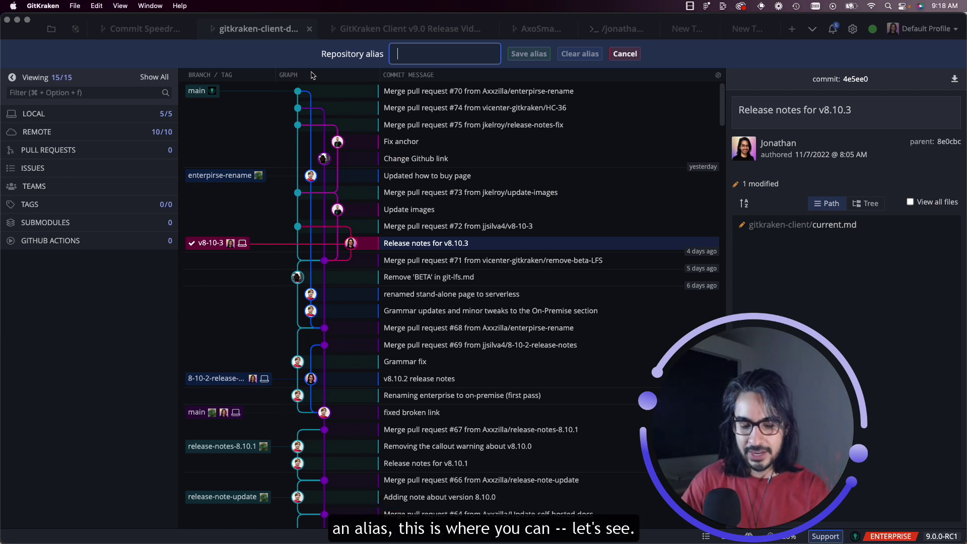
type("GK")
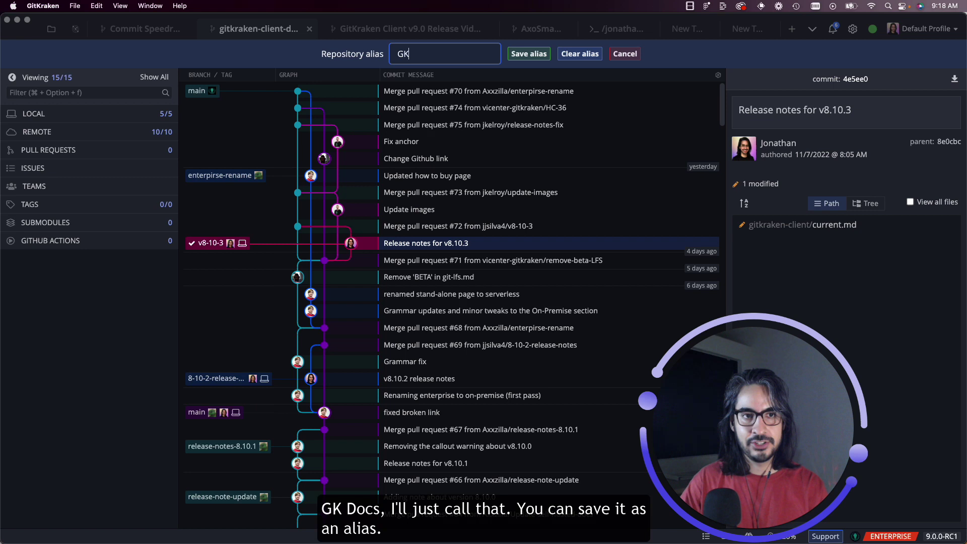
type(" Docs")
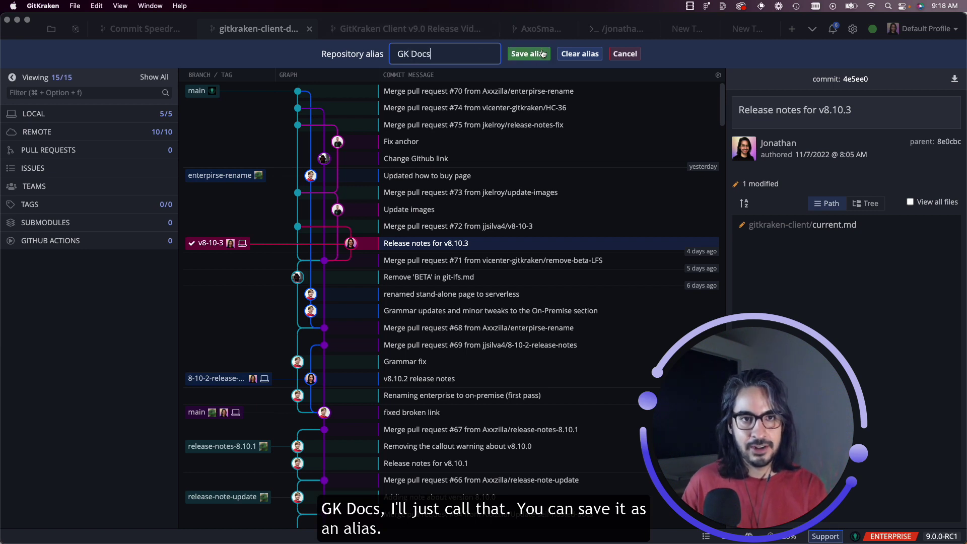
left_click(528, 54)
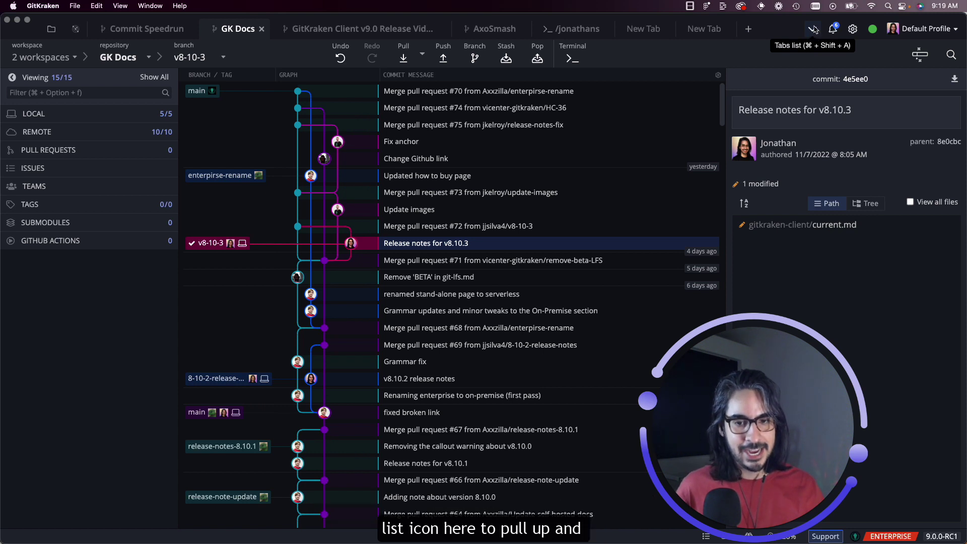
left_click(813, 31)
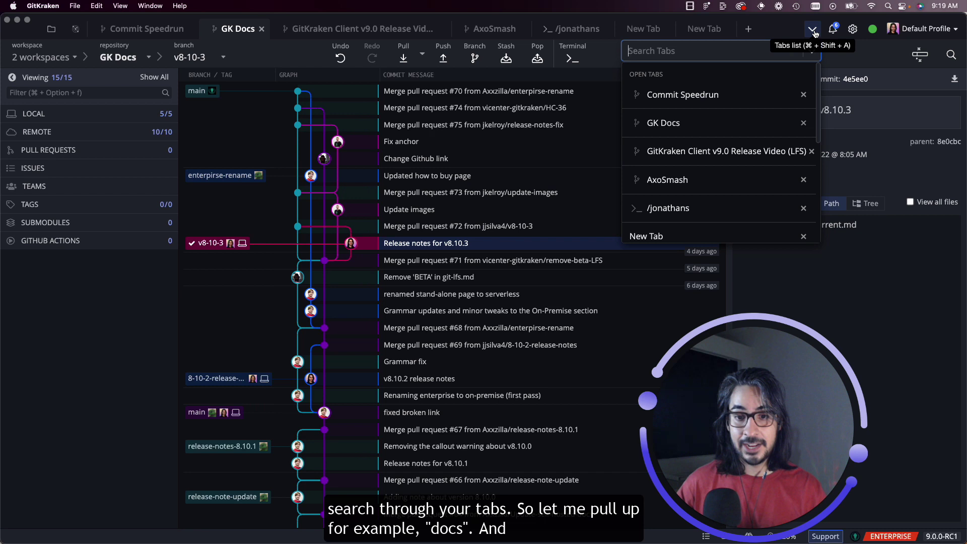
type("docs")
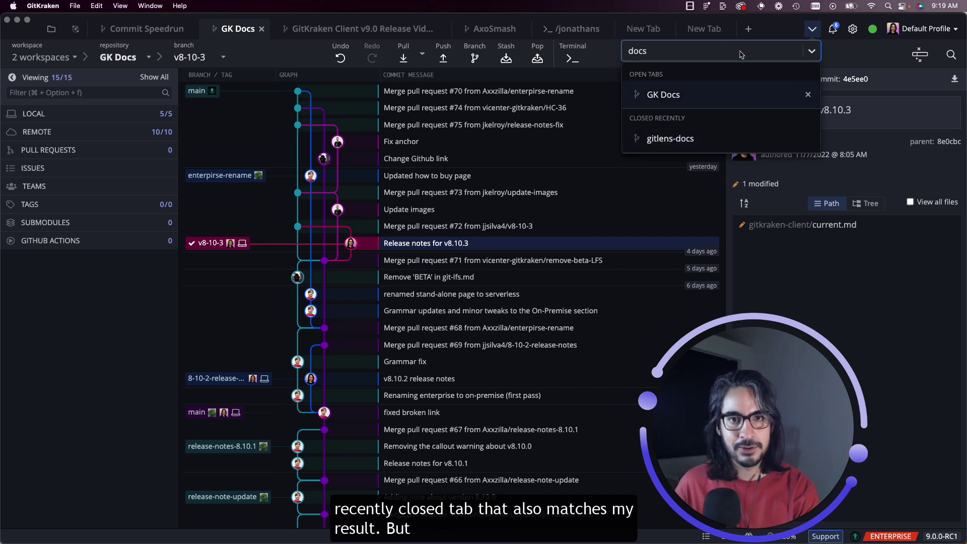
key("BackSpace")
key("BackSpace")
key("BackSpace")
key("BackSpace")
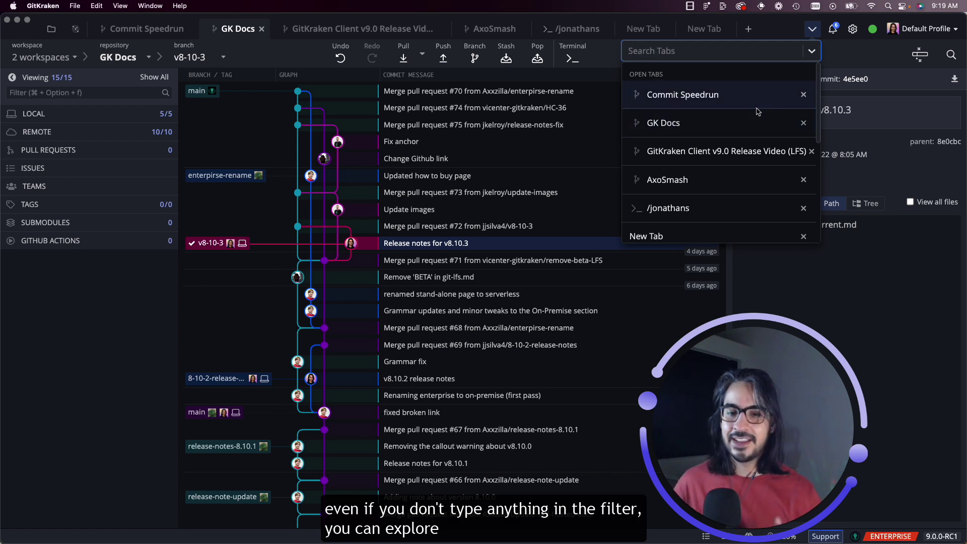
scroll(760, 108, "down", 4)
scroll(760, 108, "down", 3)
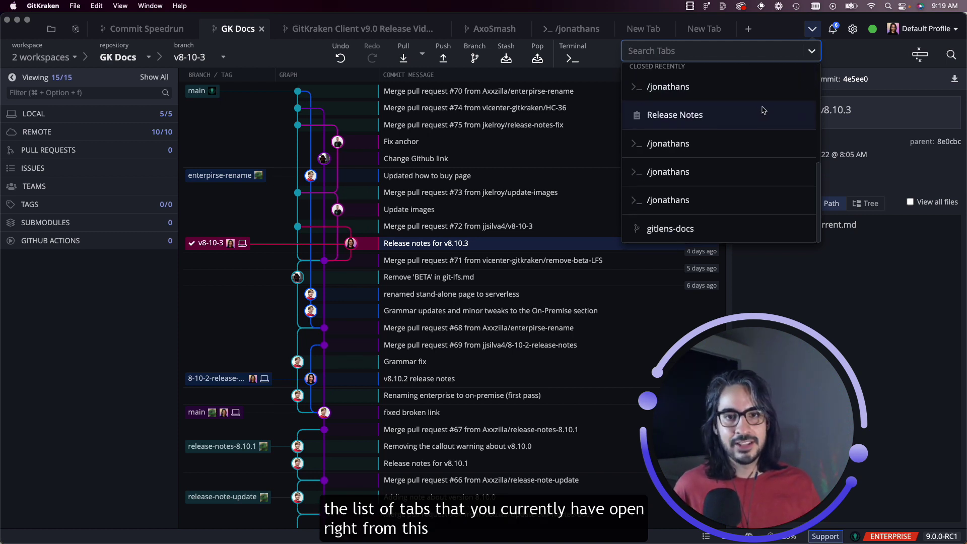
scroll(760, 108, "up", 8)
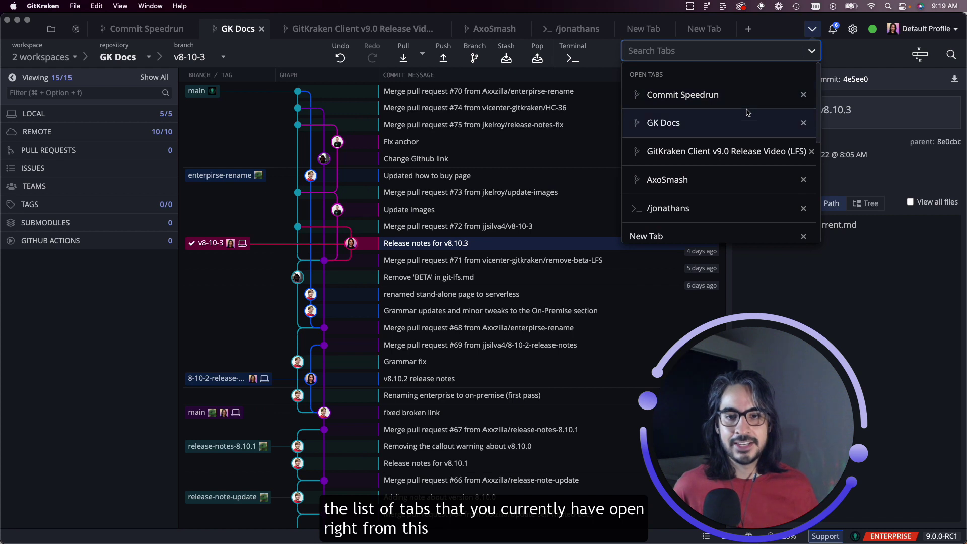
left_click(820, 64)
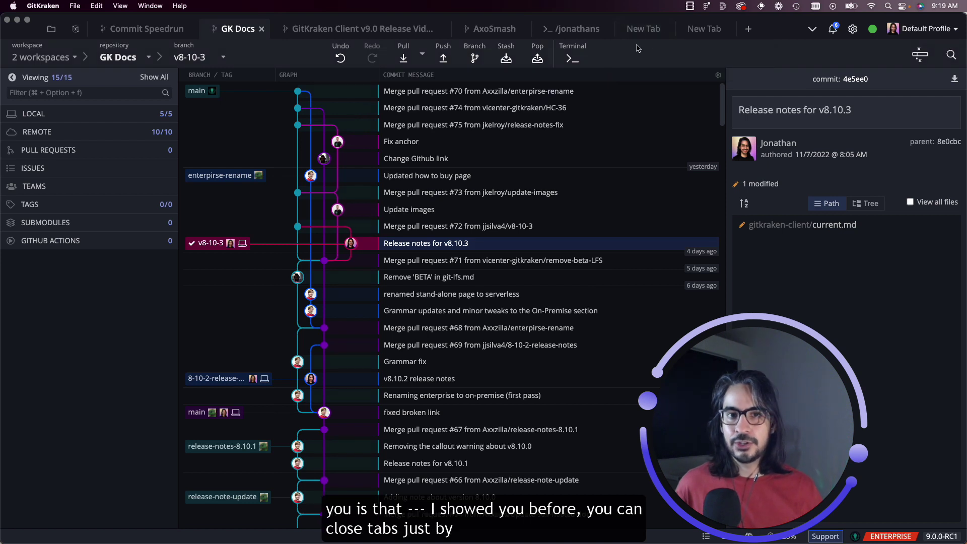
Step: Check a New Tab tab's close options, then middle-click away both New Tab tabs
right_click(643, 31)
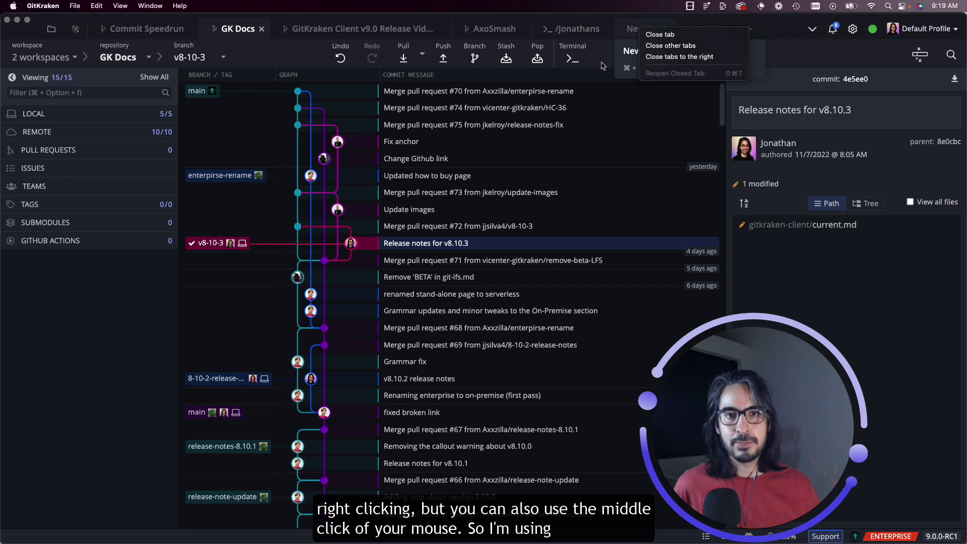
left_click(646, 52)
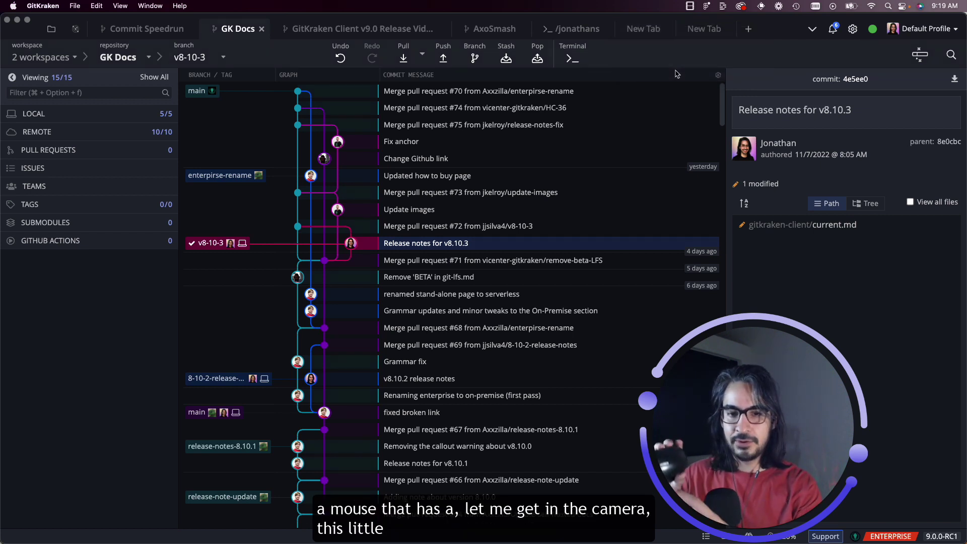
middle_click(643, 29)
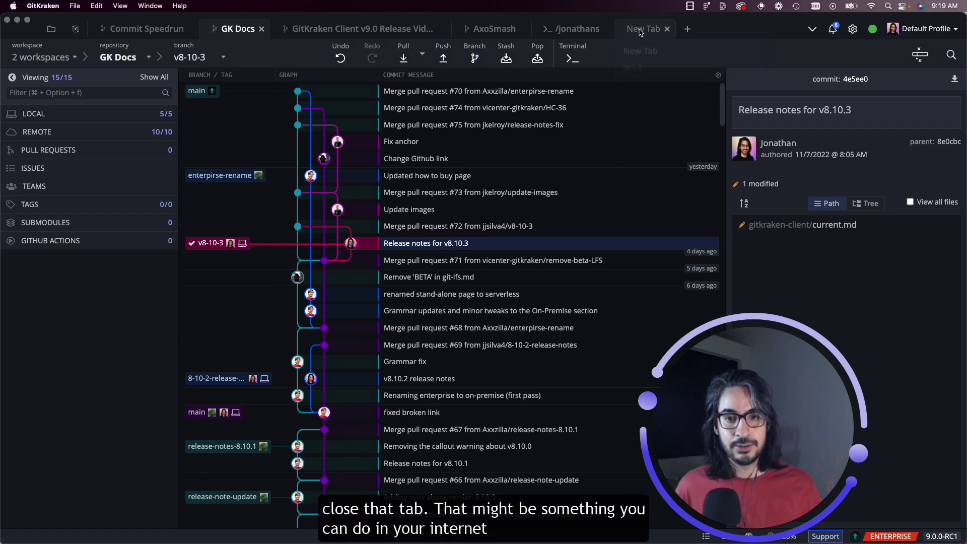
middle_click(644, 29)
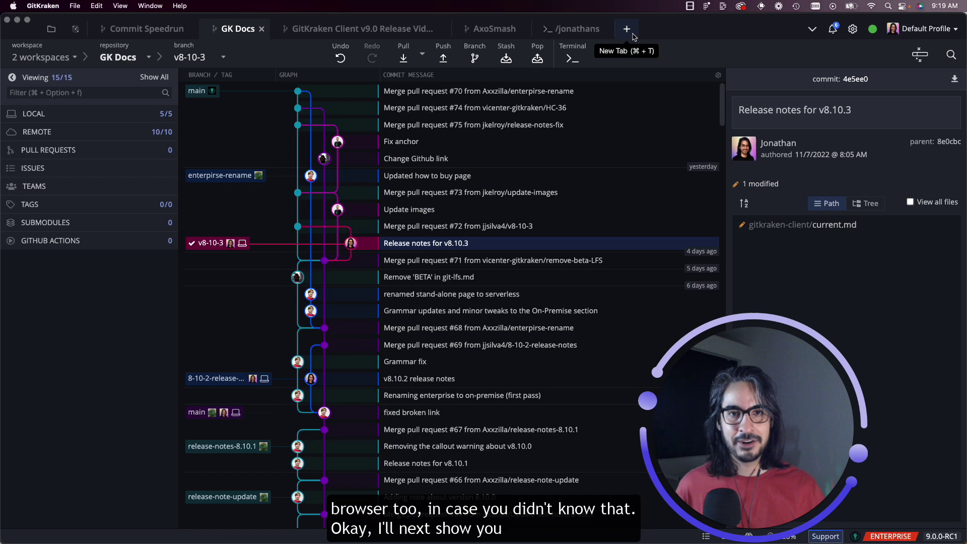
Step: Start a New Terminal Tab from a fresh New Tab page
left_click(627, 29)
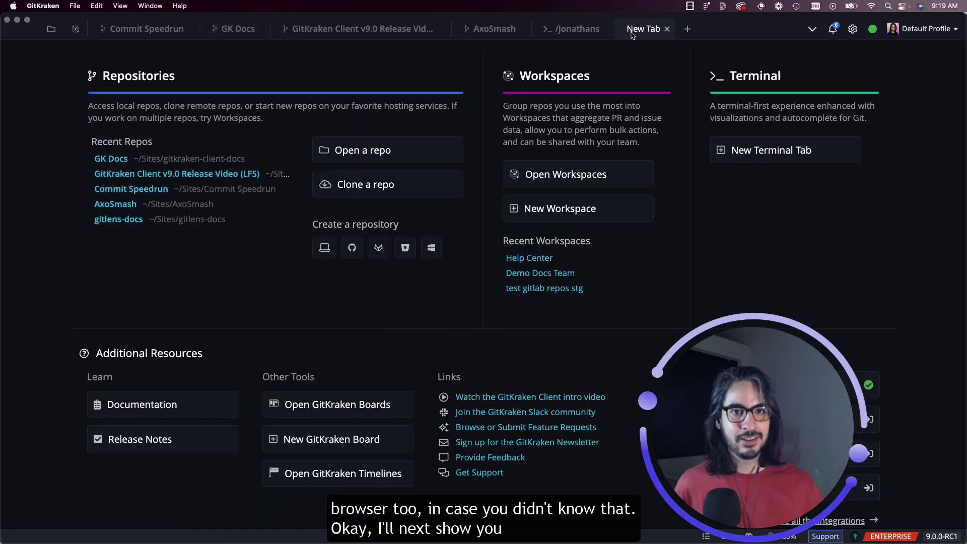
left_click(776, 159)
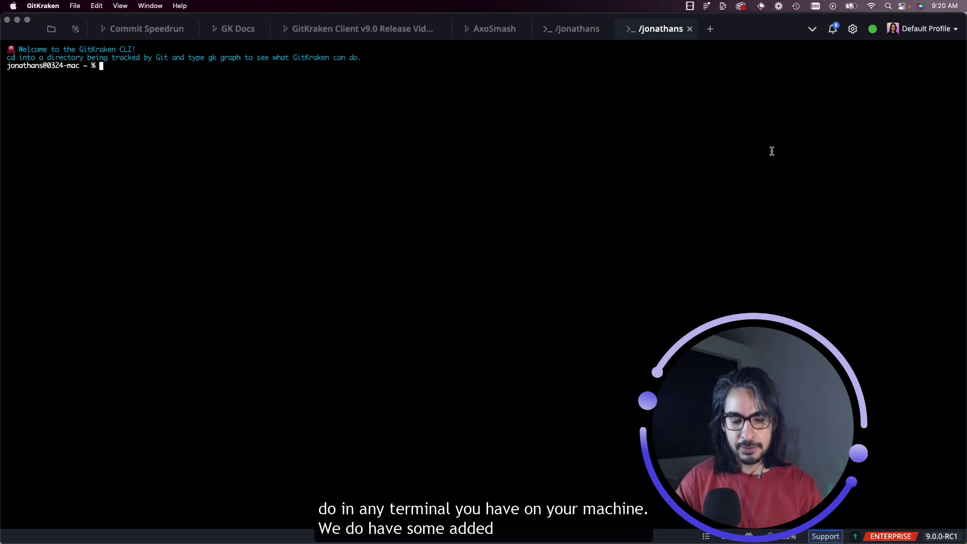
type("npm")
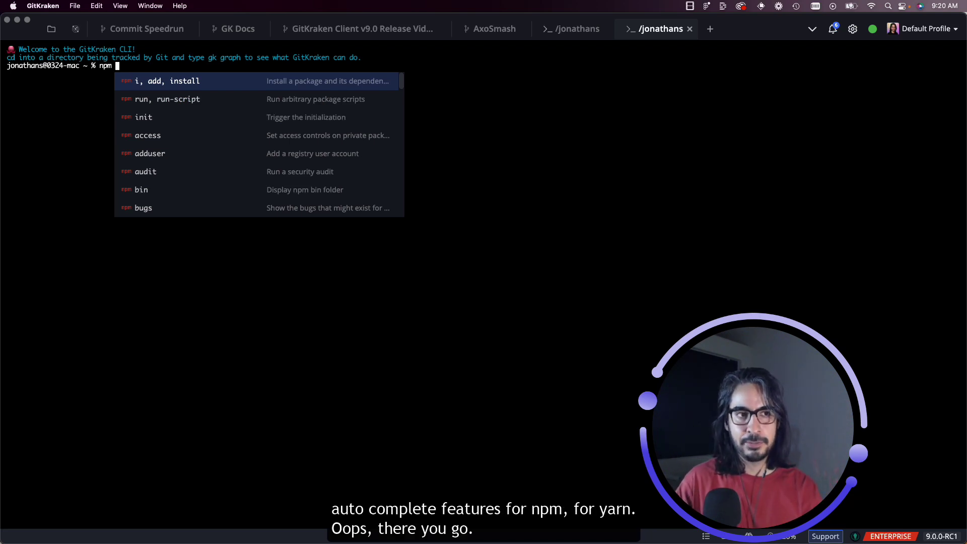
key("BackSpace")
key("BackSpace")
key("BackSpace")
type("yarn ")
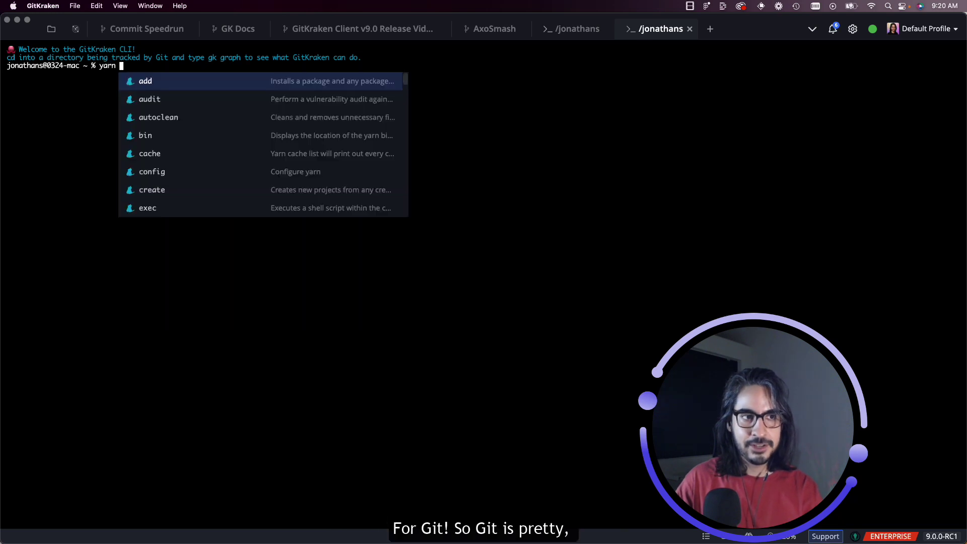
key("BackSpace")
key("BackSpace")
key("BackSpace")
key("BackSpace")
key("BackSpace")
type("goit")
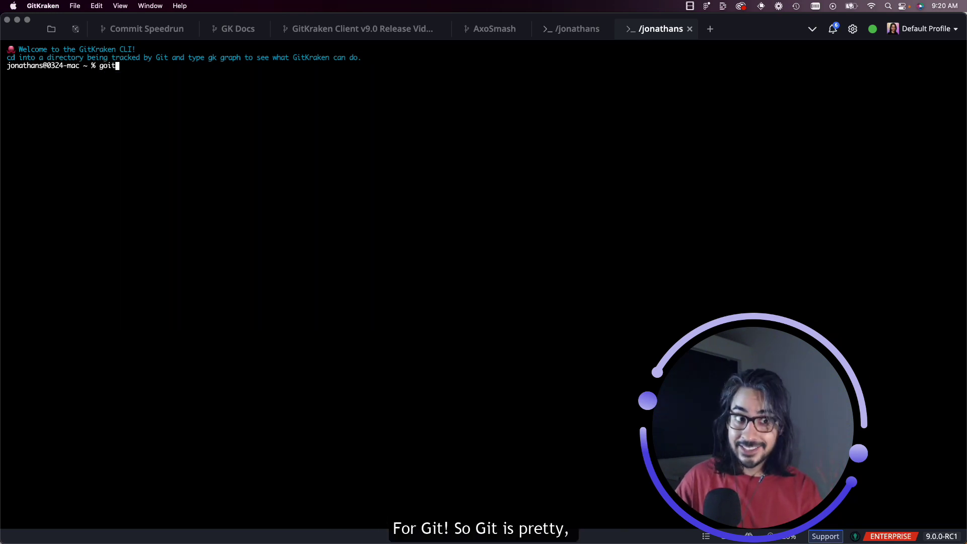
key("BackSpace")
key("BackSpace")
key("BackSpace")
type("it sta")
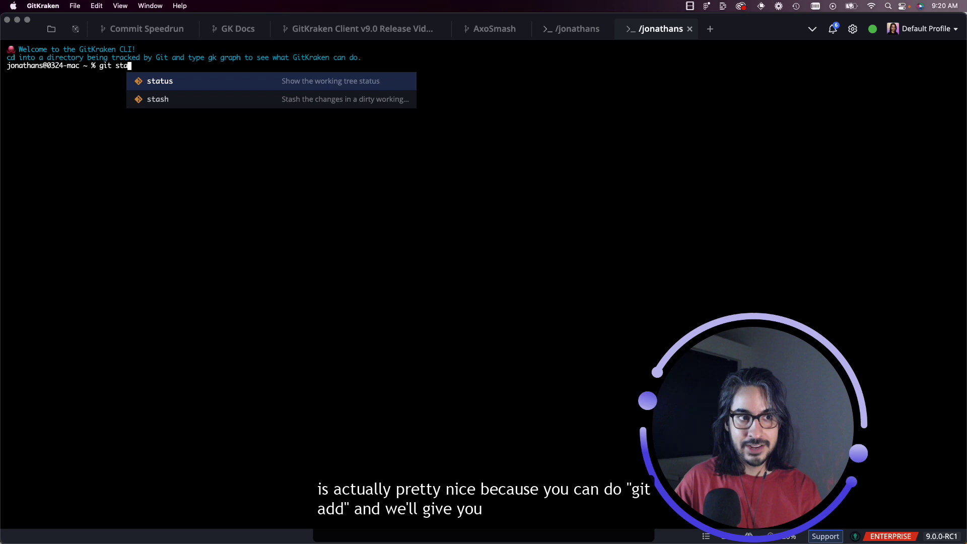
key("BackSpace")
key("BackSpace")
key("BackSpace")
type("add")
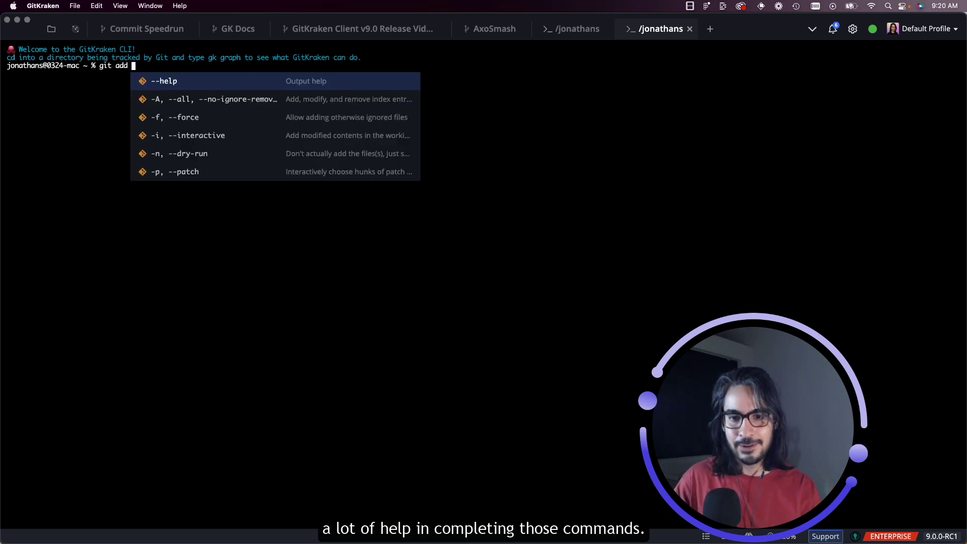
key("BackSpace")
key("BackSpace")
key("BackSpace")
key("BackSpace")
key("BackSpace")
key("BackSpace")
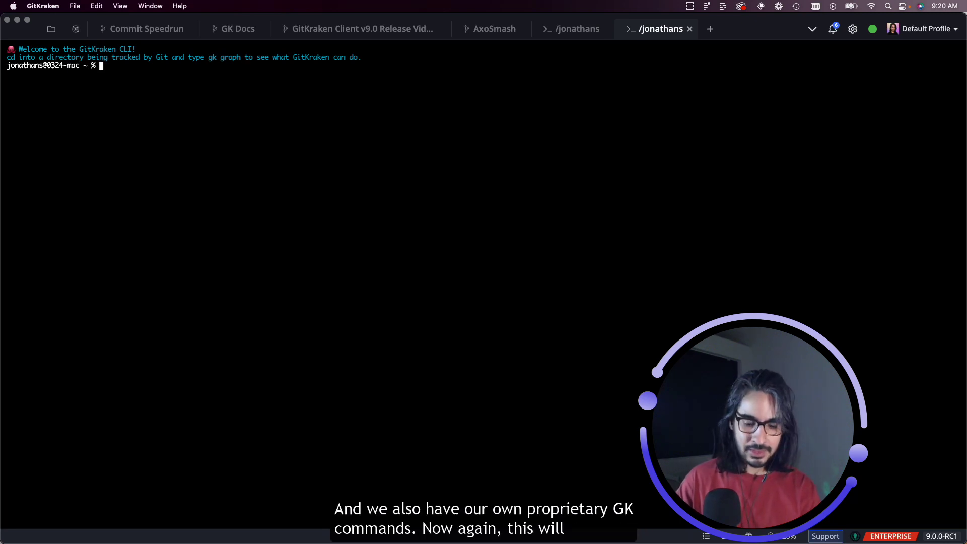
type("gk")
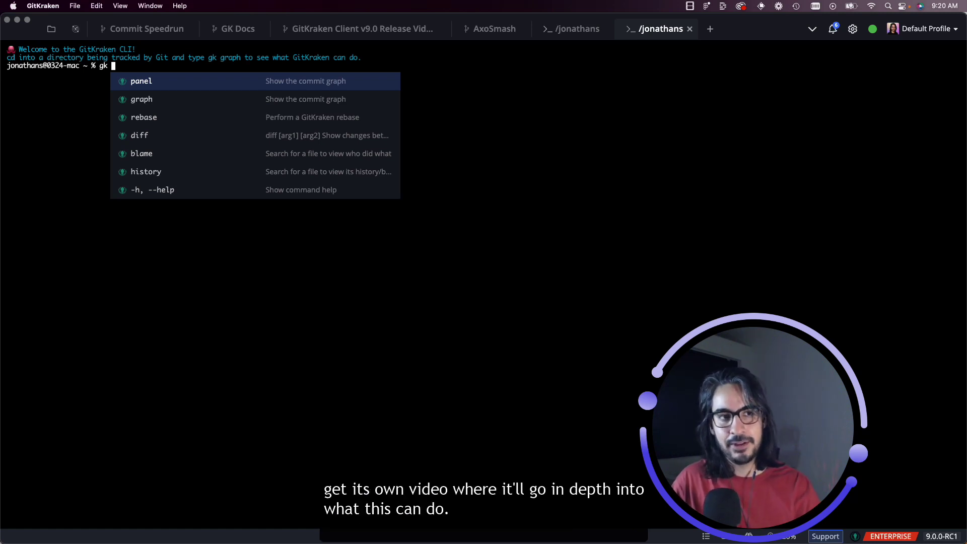
key("BackSpace")
key("BackSpace")
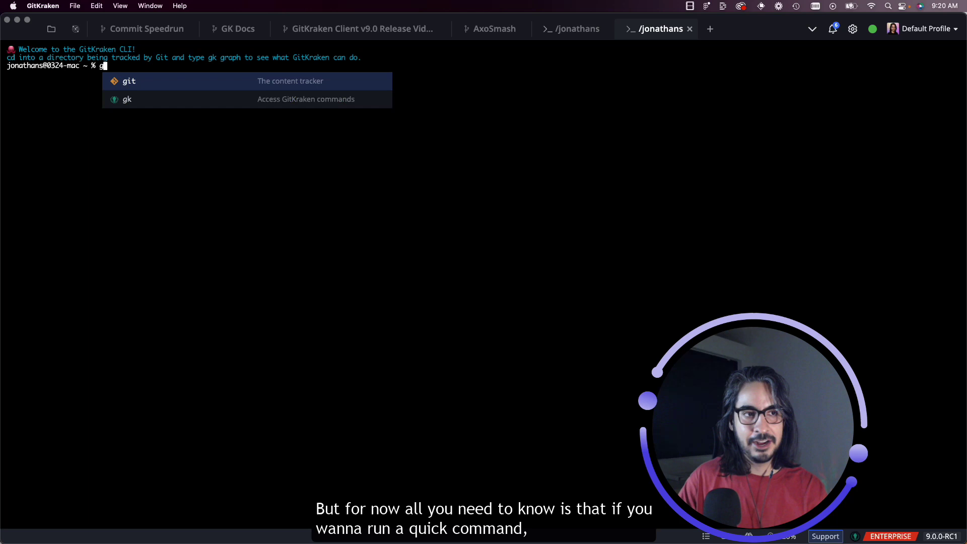
key("BackSpace")
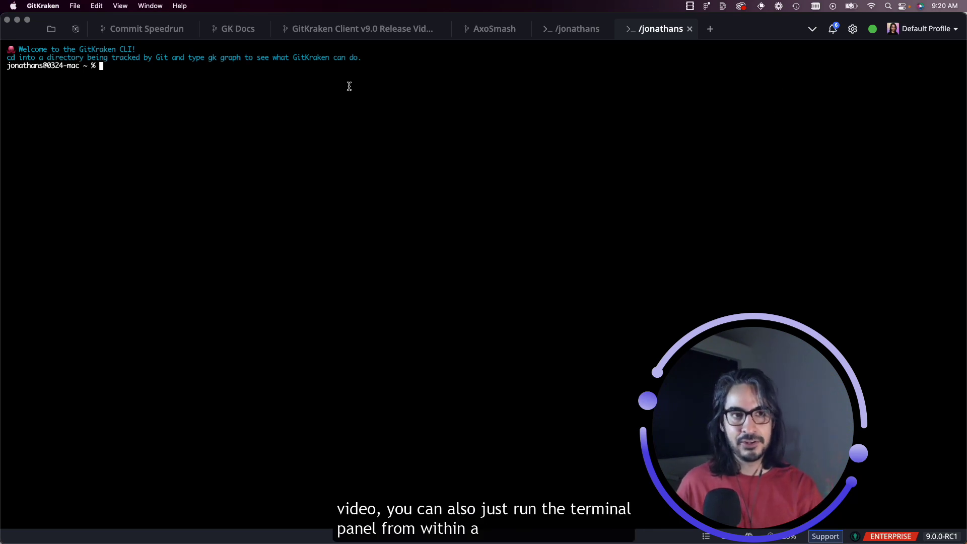
Step: On the GK Docs tab, show the built-in terminal panel and hide it again
left_click(238, 29)
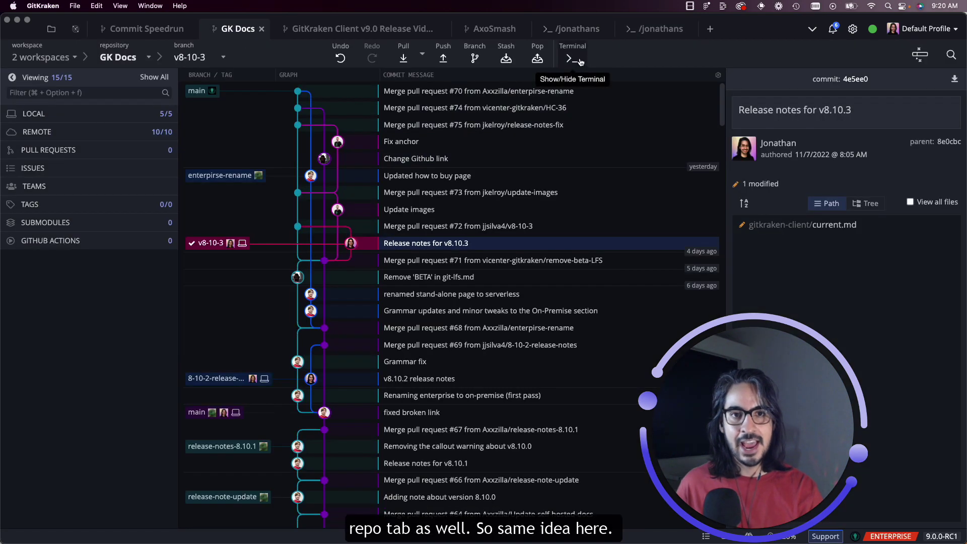
left_click(571, 59)
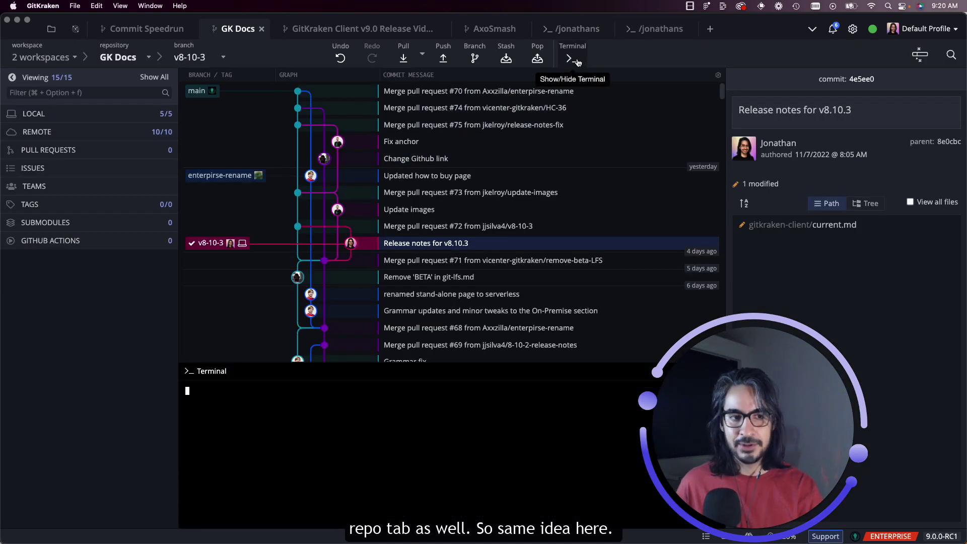
left_click(572, 59)
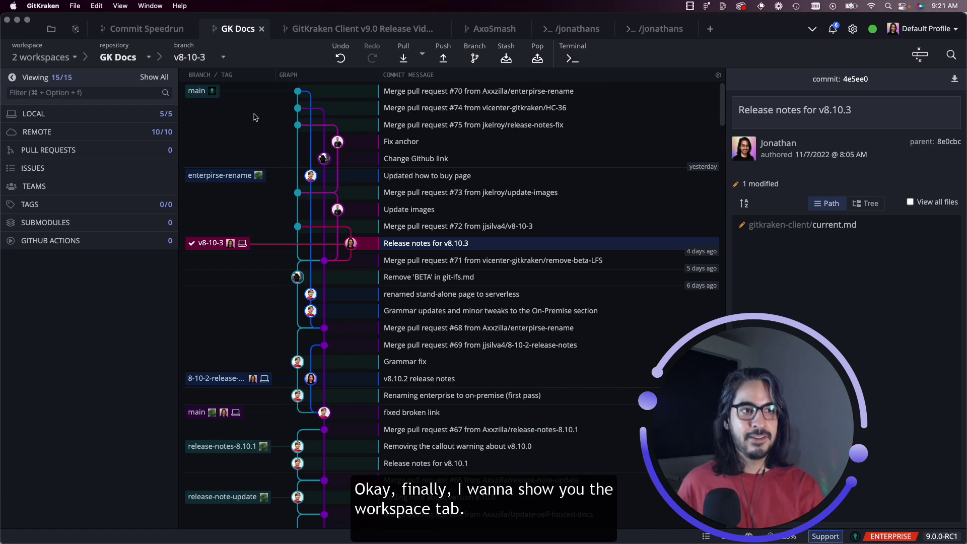
Step: Open the full workspaces list from a fresh New Tab page
left_click(711, 31)
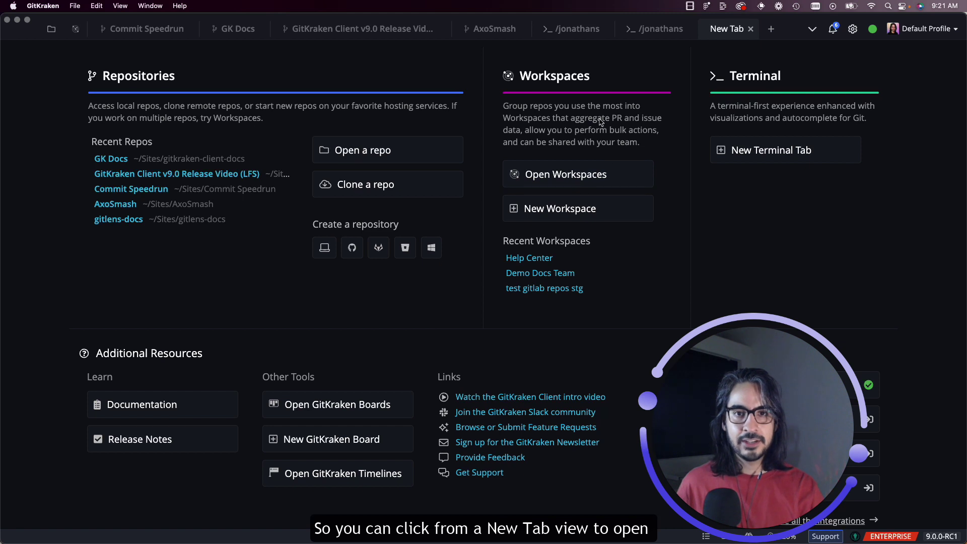
left_click(618, 180)
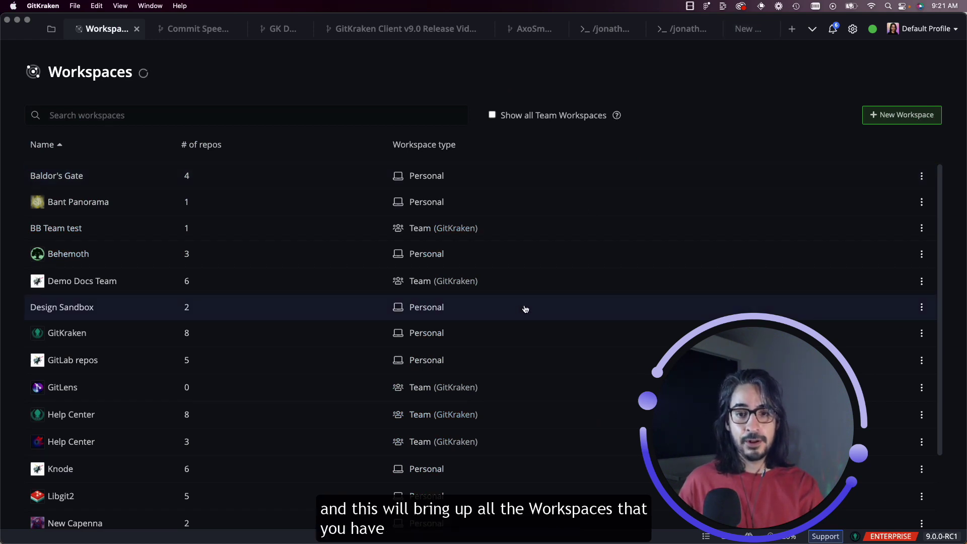
scroll(521, 310, "down", 3)
scroll(521, 310, "up", 3)
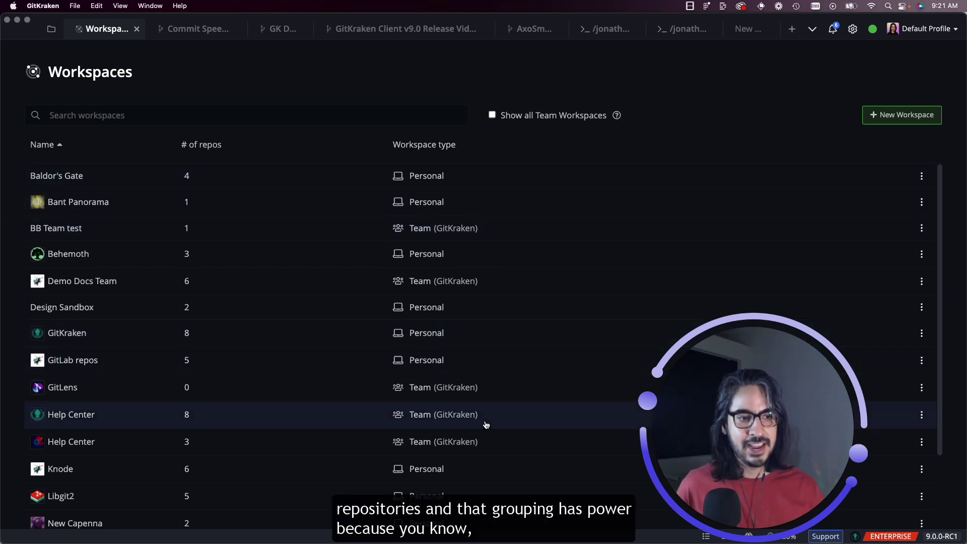
Step: Enter the Help Center workspace and show its Repositories list
left_click(513, 417)
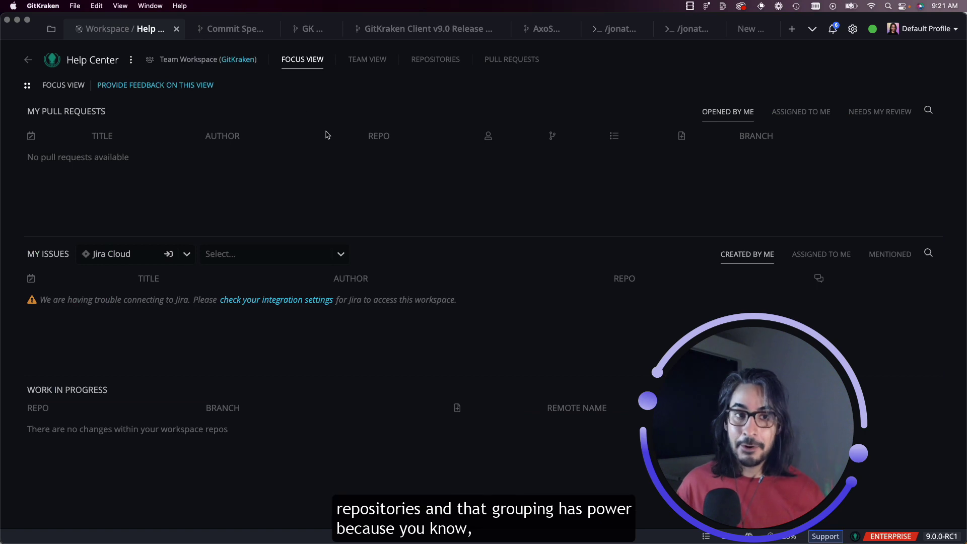
left_click(412, 63)
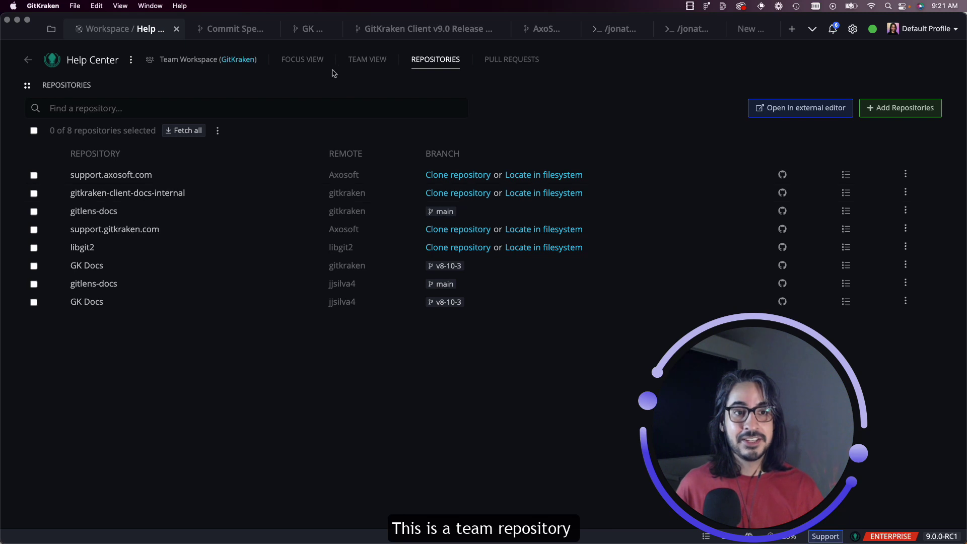
Step: Select support.axosoft.com, gitkraken-client-docs-internal, support.gitkraken.com and libgit2
left_click(34, 175)
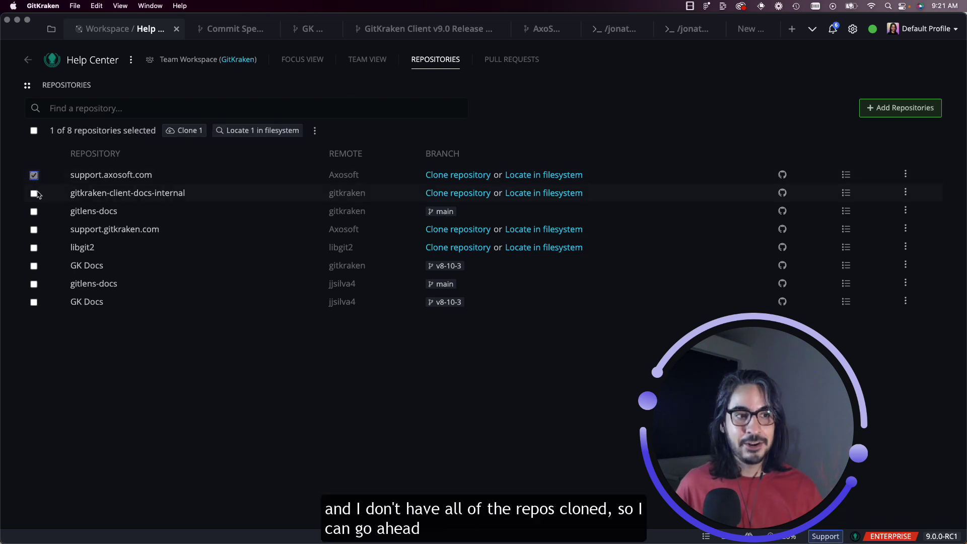
left_click(34, 192)
left_click(34, 229)
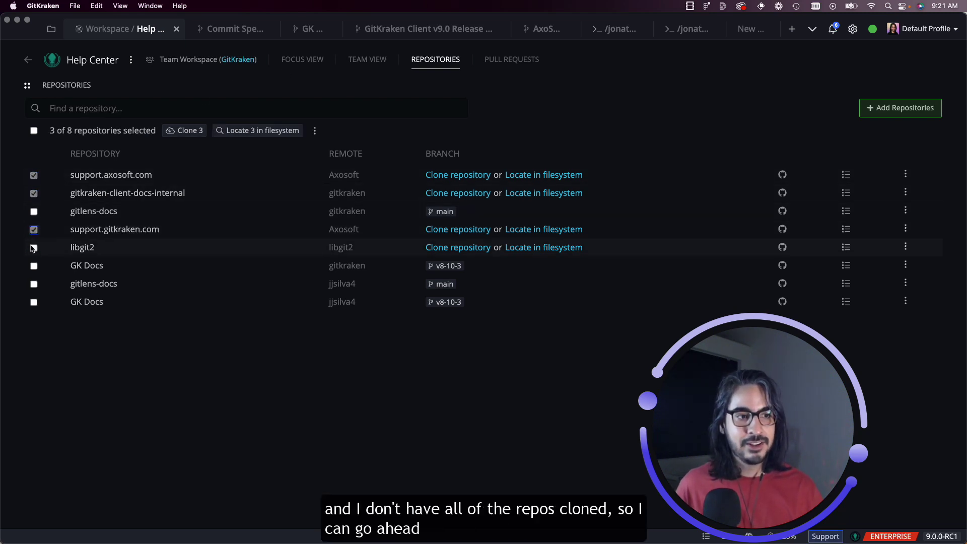
left_click(34, 247)
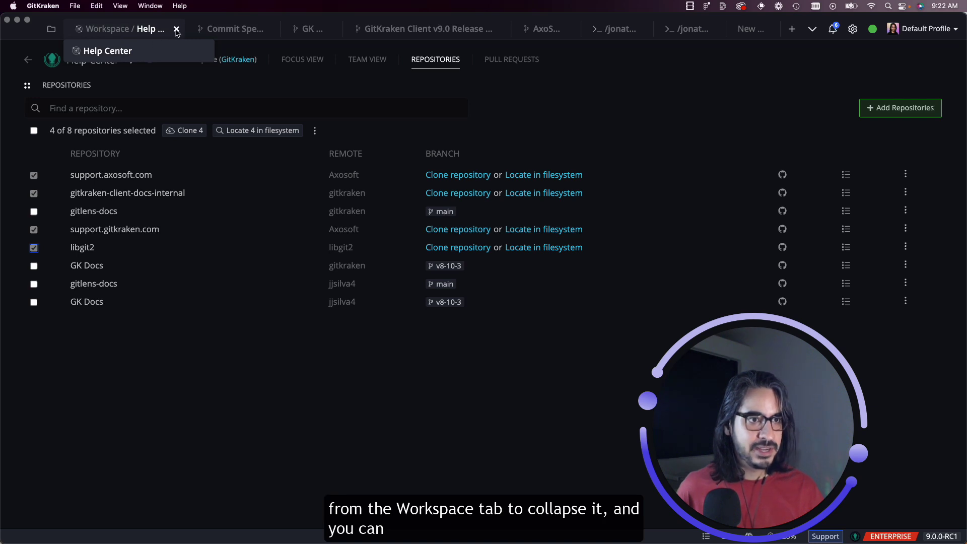
Step: Close the Help Center workspace tab, reopen it, and return to the workspaces list
left_click(177, 30)
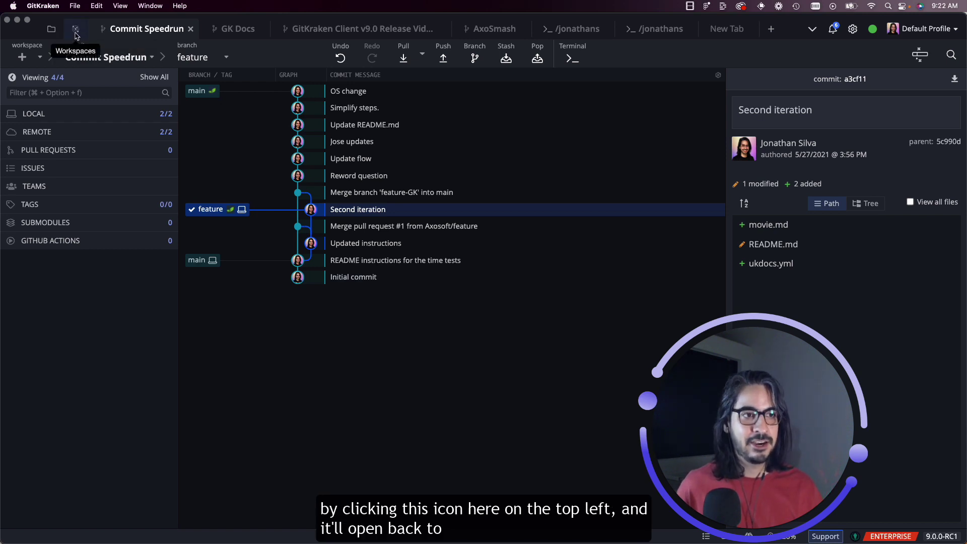
left_click(76, 34)
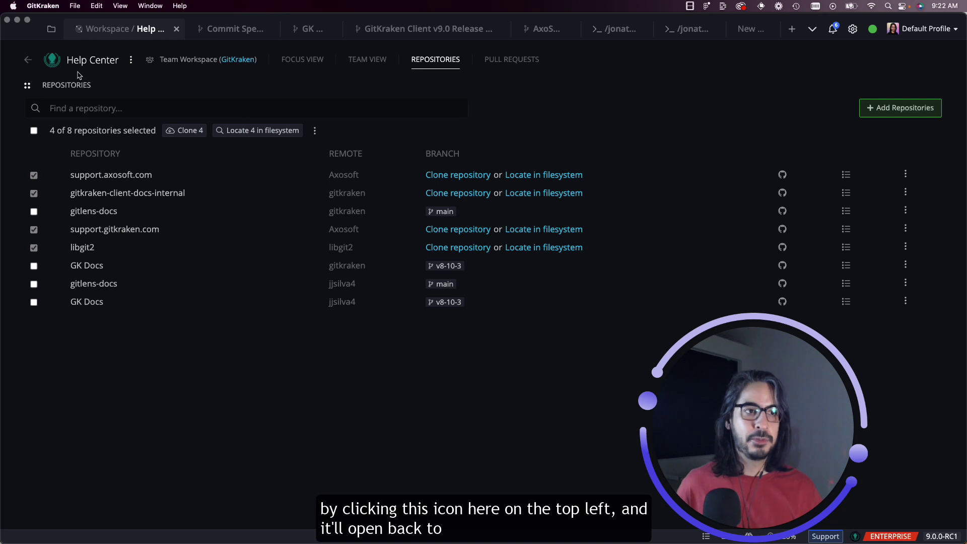
left_click(27, 61)
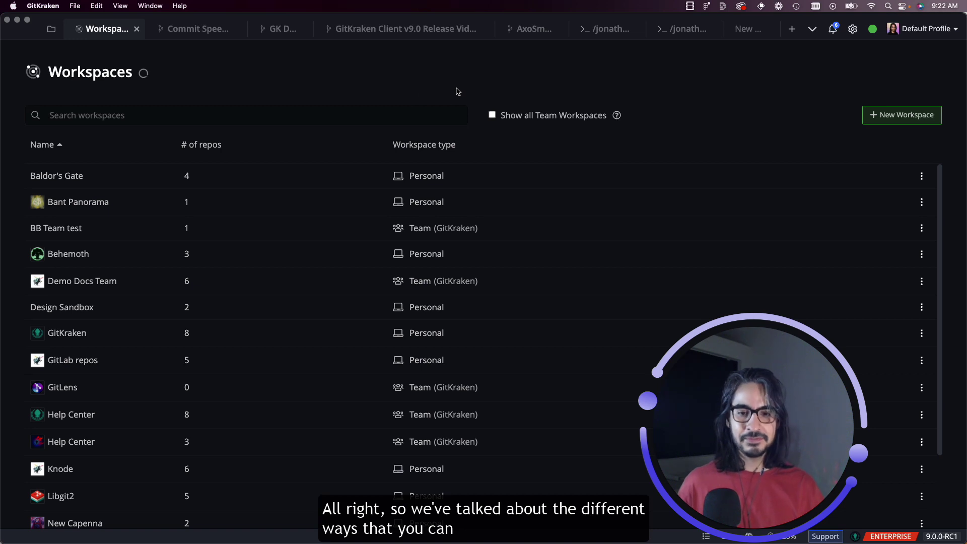
key("super+Tab")
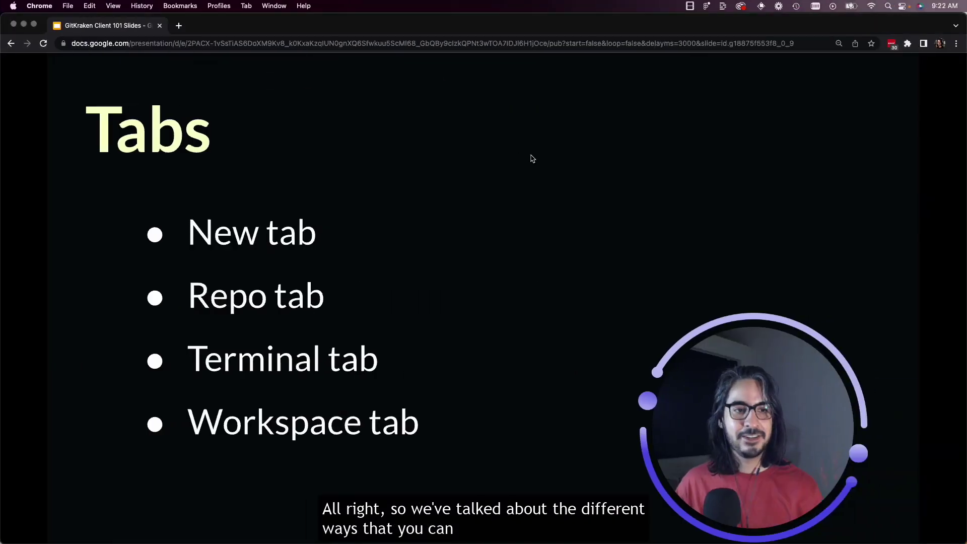